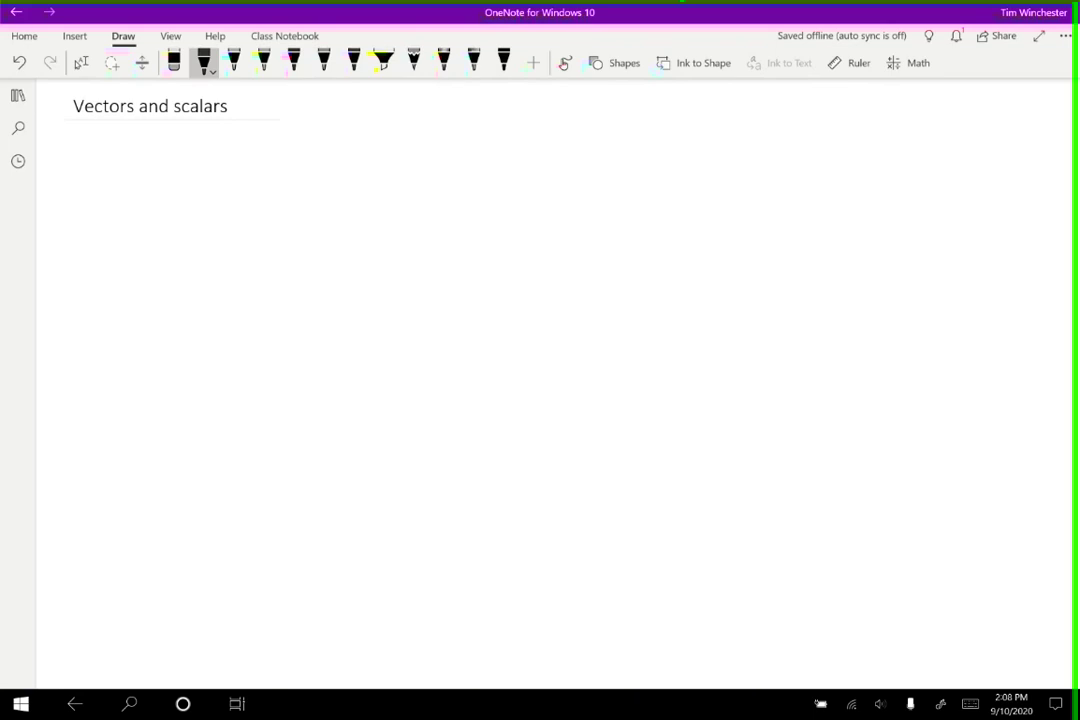
# Handwrite 'scalar: an amount' below the title.
pyautogui.moveTo(126, 153)
pyautogui.mouseDown()
pyautogui.moveTo(119, 166)
pyautogui.moveTo(136, 166)
pyautogui.mouseUp()
pyautogui.moveTo(157, 158); pyautogui.dragTo(169, 166)
pyautogui.moveTo(183, 158); pyautogui.dragTo(202, 159)
pyautogui.click(215, 155)
pyautogui.click(215, 166)
pyautogui.moveTo(279, 157); pyautogui.dragTo(299, 166)
pyautogui.moveTo(334, 157)
pyautogui.mouseDown()
pyautogui.moveTo(336, 166)
pyautogui.moveTo(380, 162)
pyautogui.mouseUp()
pyautogui.moveTo(381, 158); pyautogui.dragTo(408, 166)
pyautogui.moveTo(414, 154); pyautogui.dragTo(415, 166)
pyautogui.moveTo(409, 158); pyautogui.dragTo(420, 158)
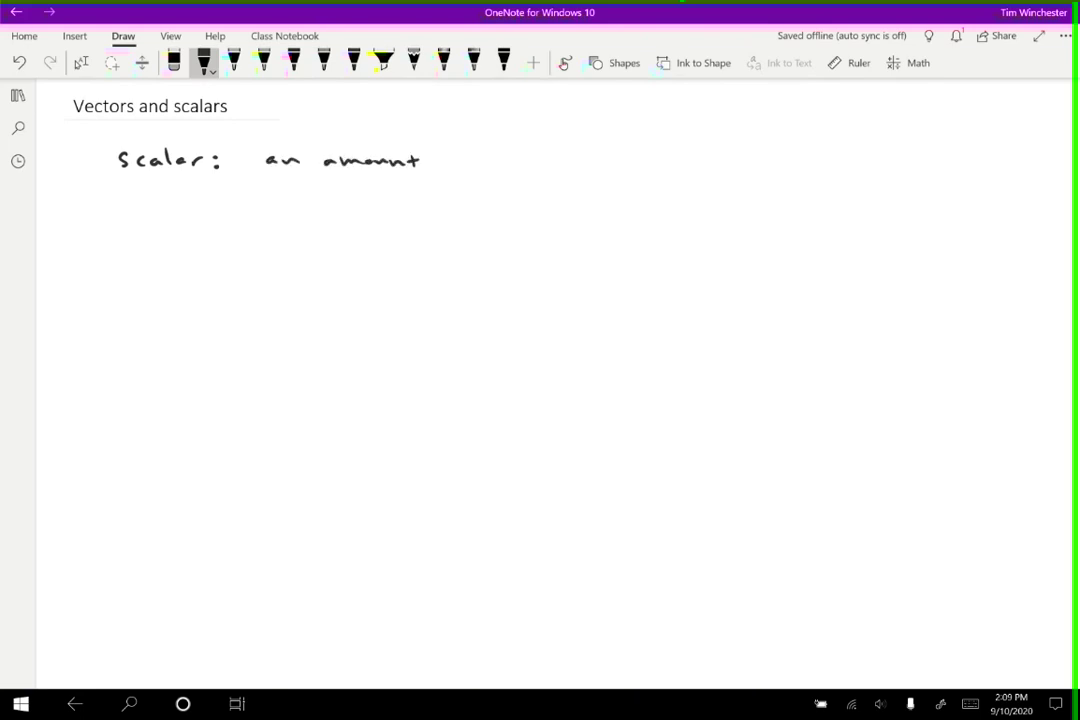
# Handwrite 'vectors: an amount and a direction (arrow)' on the line below.
pyautogui.moveTo(119, 199); pyautogui.dragTo(145, 211)
pyautogui.moveTo(157, 204); pyautogui.dragTo(167, 212)
pyautogui.moveTo(161, 203); pyautogui.dragTo(172, 203)
pyautogui.moveTo(183, 204); pyautogui.dragTo(182, 205)
pyautogui.moveTo(189, 212); pyautogui.dragTo(204, 211)
pyautogui.click(224, 201)
pyautogui.click(224, 211)
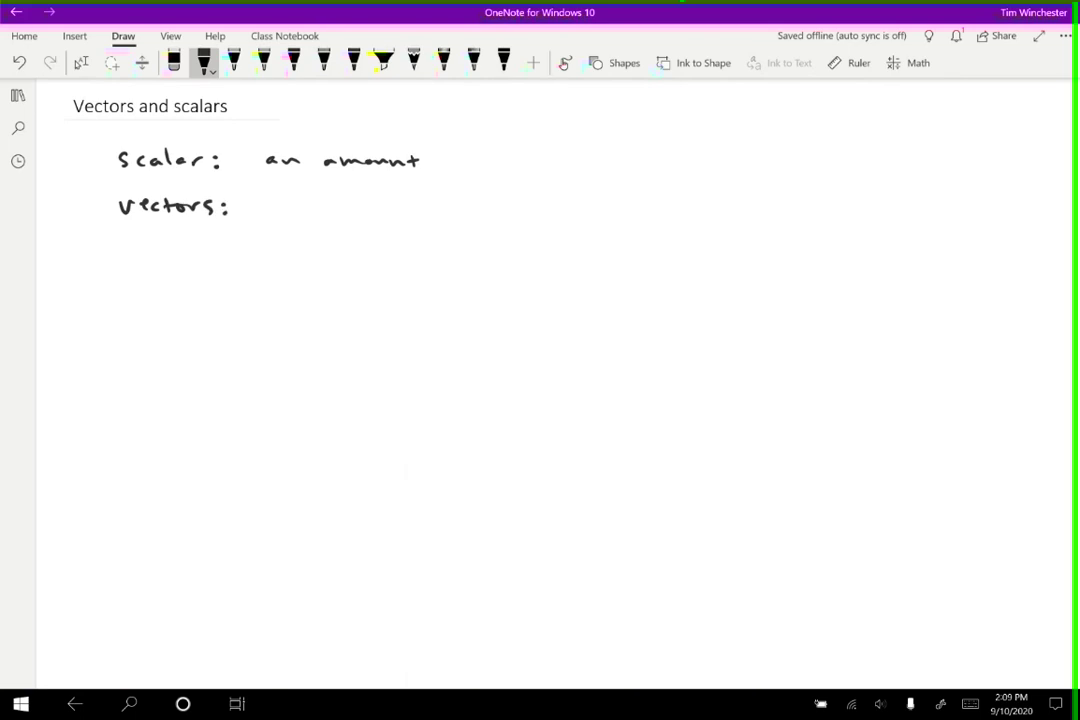
pyautogui.moveTo(271, 205); pyautogui.dragTo(642, 212)
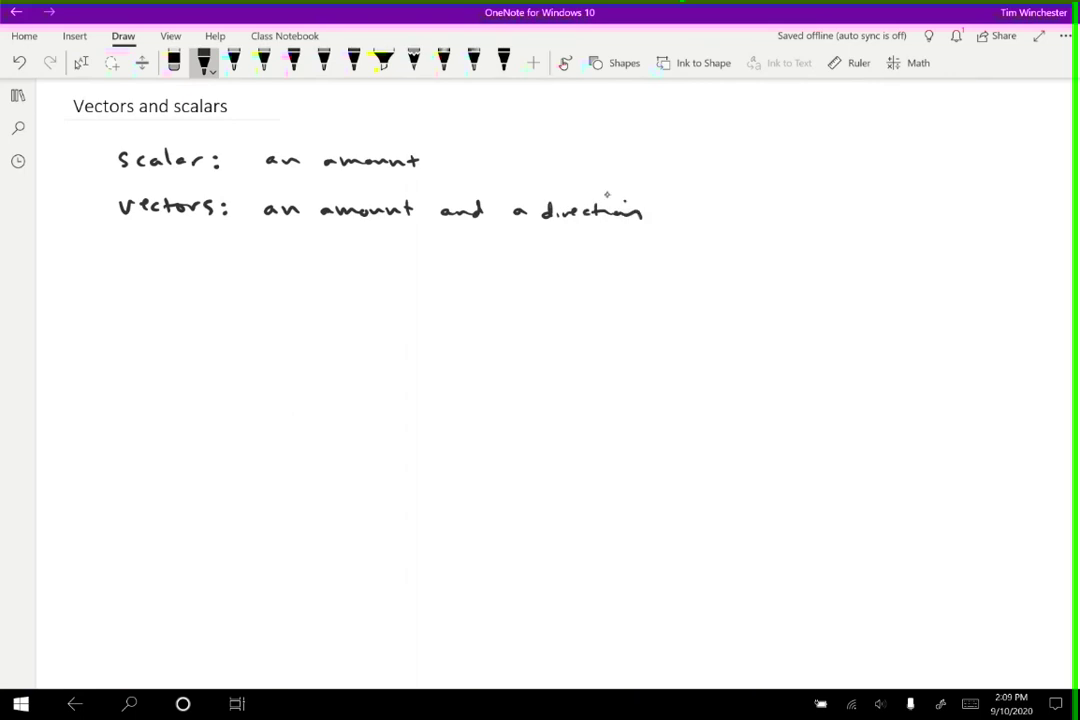
pyautogui.click(566, 186)
pyautogui.moveTo(707, 196)
pyautogui.mouseDown()
pyautogui.moveTo(724, 208)
pyautogui.moveTo(789, 197)
pyautogui.moveTo(796, 214)
pyautogui.mouseUp()
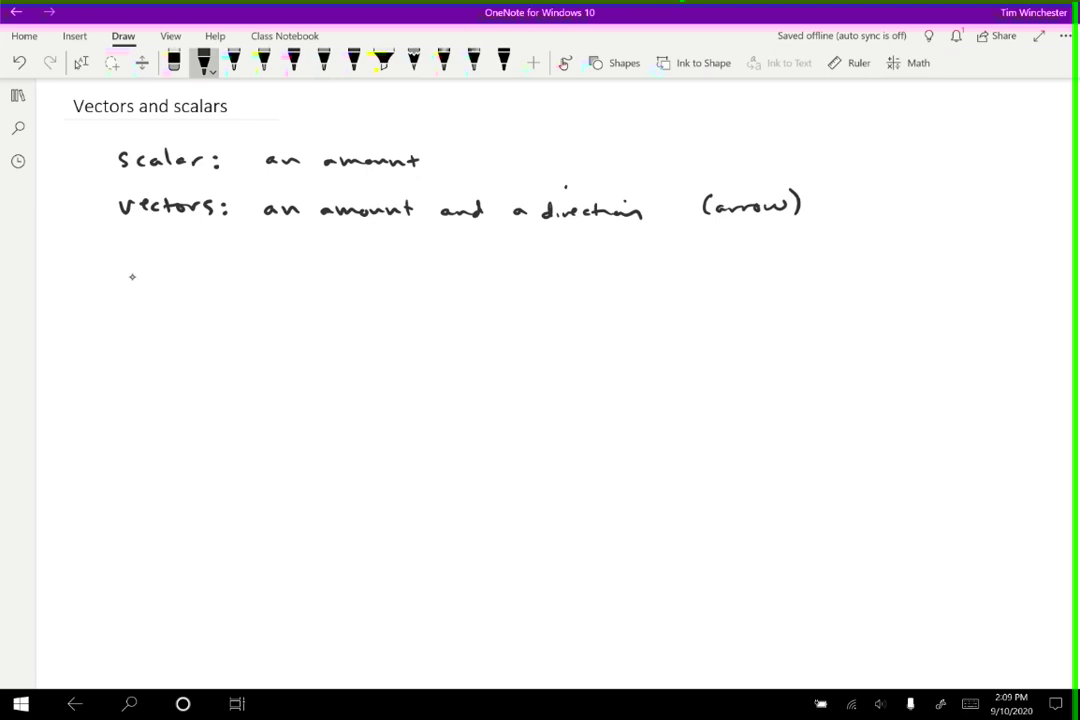
# Handwrite the heading 'scalars:' followed by the first example '32kg,'.
pyautogui.moveTo(133, 277)
pyautogui.mouseDown()
pyautogui.moveTo(127, 284)
pyautogui.moveTo(218, 276)
pyautogui.moveTo(211, 287)
pyautogui.mouseUp()
pyautogui.click(234, 273)
pyautogui.click(234, 284)
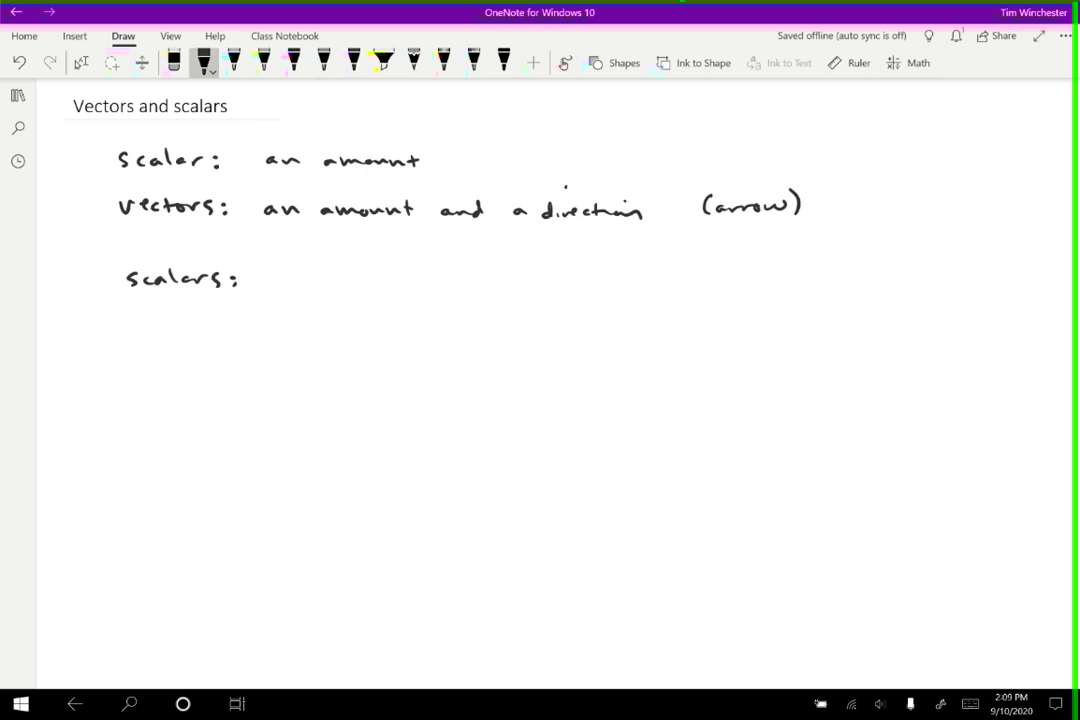
pyautogui.moveTo(266, 270)
pyautogui.mouseDown()
pyautogui.moveTo(267, 284)
pyautogui.moveTo(301, 284)
pyautogui.mouseUp()
pyautogui.moveTo(308, 265); pyautogui.dragTo(306, 285)
pyautogui.moveTo(318, 272); pyautogui.dragTo(320, 285)
pyautogui.moveTo(333, 276); pyautogui.dragTo(325, 299)
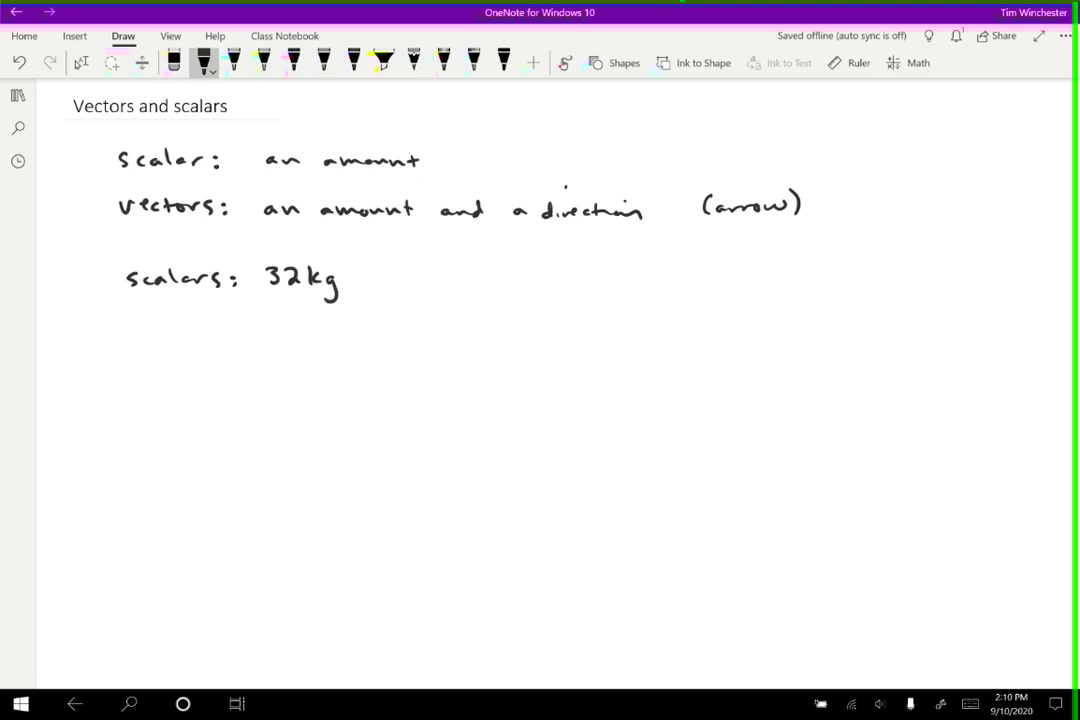
pyautogui.moveTo(370, 282)
pyautogui.mouseDown()
pyautogui.moveTo(366, 292)
pyautogui.moveTo(417, 279)
pyautogui.mouseUp()
# Continue the scalars line with '4m, -17°C, 29 sec'.
pyautogui.moveTo(414, 268)
pyautogui.mouseDown()
pyautogui.moveTo(413, 286)
pyautogui.moveTo(440, 284)
pyautogui.mouseUp()
pyautogui.moveTo(465, 288)
pyautogui.mouseDown()
pyautogui.moveTo(462, 299)
pyautogui.moveTo(506, 282)
pyautogui.moveTo(528, 288)
pyautogui.mouseUp()
pyautogui.moveTo(549, 270); pyautogui.dragTo(567, 290)
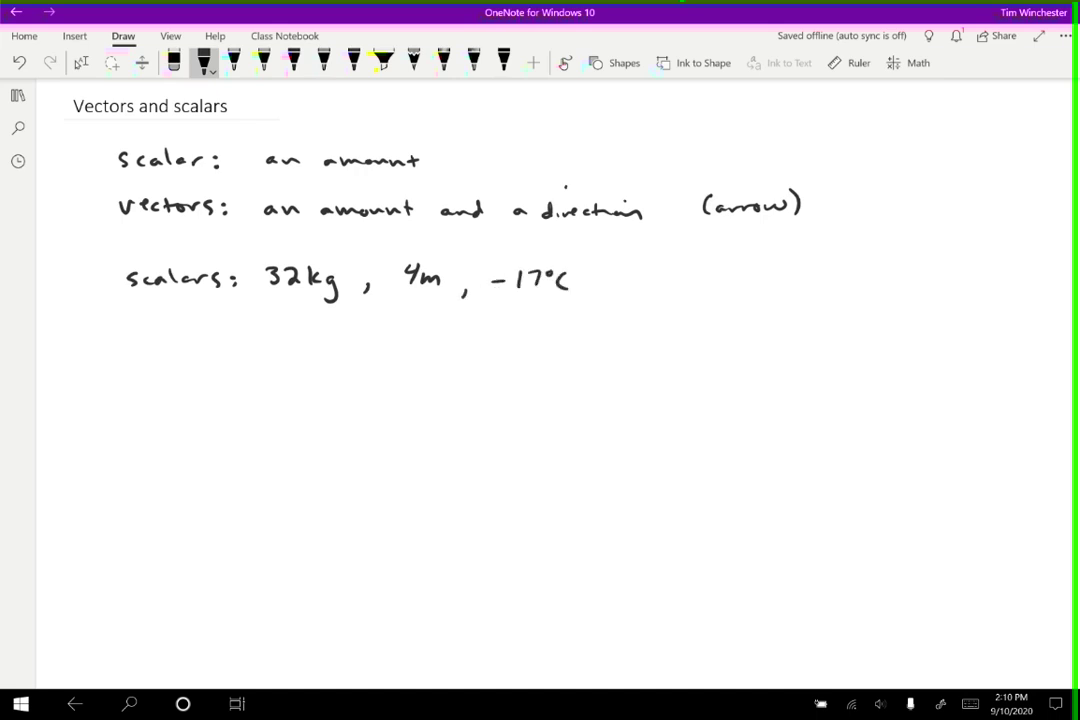
pyautogui.moveTo(595, 283)
pyautogui.mouseDown()
pyautogui.moveTo(630, 281)
pyautogui.moveTo(677, 292)
pyautogui.mouseUp()
pyautogui.moveTo(686, 289); pyautogui.dragTo(705, 290)
# Handwrite 'vectors:' with the first example '4m north'.
pyautogui.moveTo(127, 332); pyautogui.dragTo(157, 342)
pyautogui.moveTo(165, 327)
pyautogui.mouseDown()
pyautogui.moveTo(170, 344)
pyautogui.moveTo(186, 336)
pyautogui.mouseUp()
pyautogui.moveTo(190, 334); pyautogui.dragTo(212, 342)
pyautogui.moveTo(232, 339); pyautogui.dragTo(232, 334)
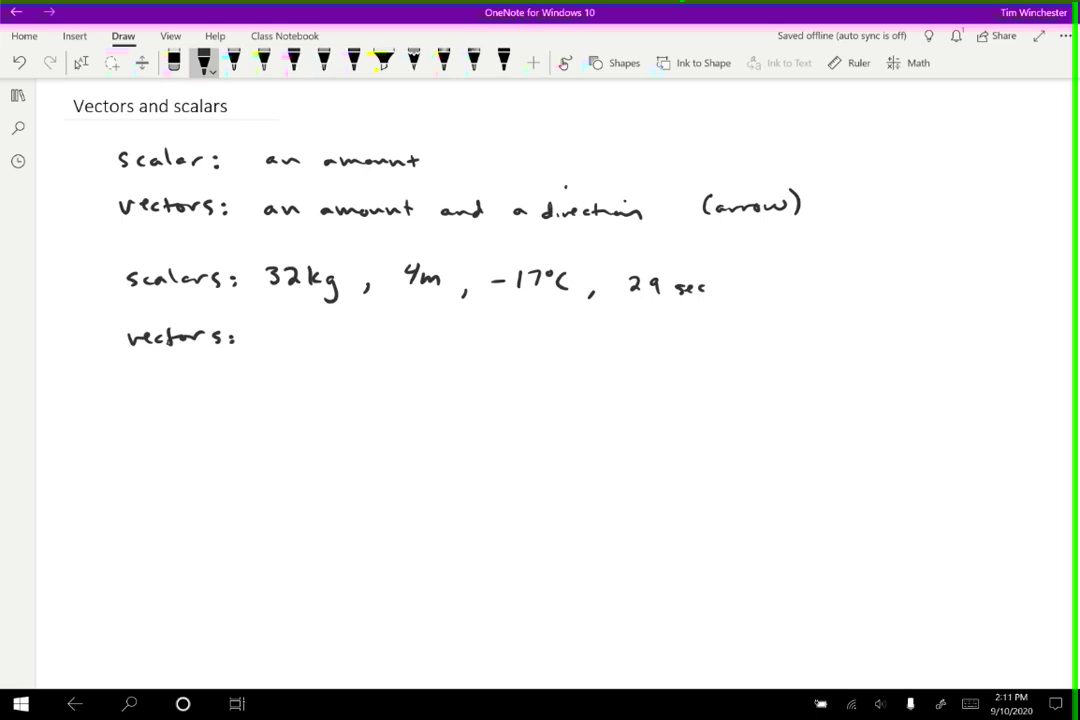
pyautogui.moveTo(281, 324)
pyautogui.mouseDown()
pyautogui.moveTo(273, 337)
pyautogui.moveTo(288, 335)
pyautogui.mouseUp()
pyautogui.moveTo(285, 326)
pyautogui.mouseDown()
pyautogui.moveTo(283, 343)
pyautogui.moveTo(366, 337)
pyautogui.mouseUp()
pyautogui.moveTo(375, 334); pyautogui.dragTo(383, 335)
pyautogui.moveTo(387, 328)
pyautogui.mouseDown()
pyautogui.moveTo(386, 342)
pyautogui.moveTo(392, 333)
pyautogui.mouseUp()
pyautogui.moveTo(396, 327); pyautogui.dragTo(409, 342)
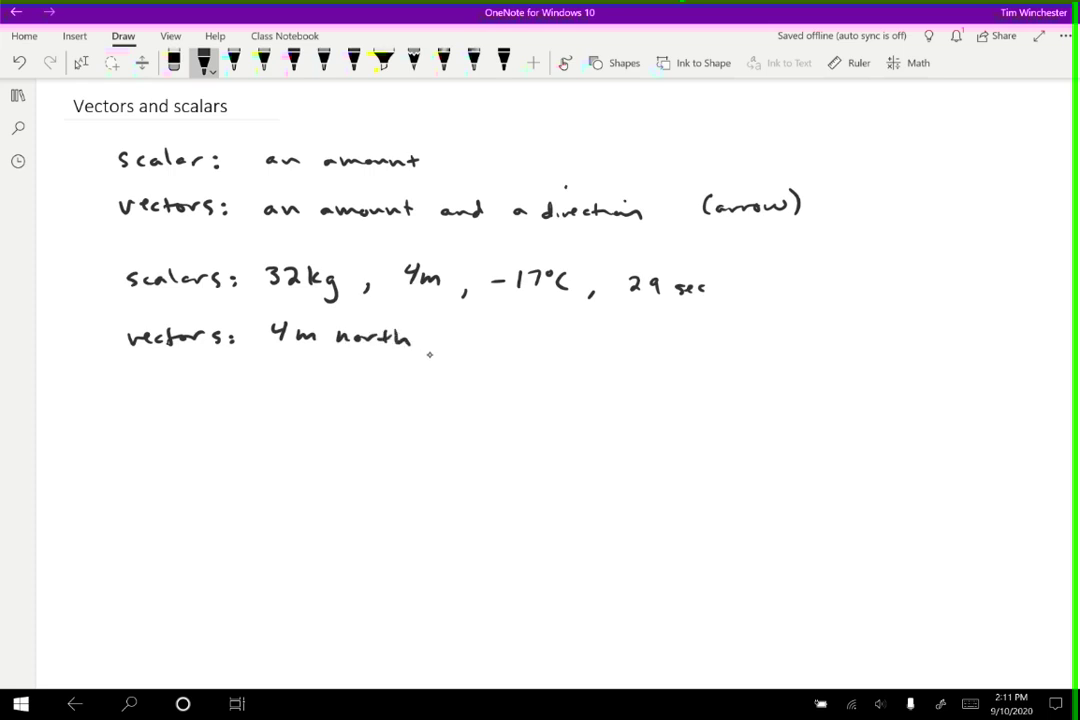
# Add ', 3 pounds pushing down' to the vectors line.
pyautogui.moveTo(438, 338)
pyautogui.mouseDown()
pyautogui.moveTo(486, 323)
pyautogui.moveTo(511, 350)
pyautogui.mouseUp()
pyautogui.moveTo(521, 334); pyautogui.dragTo(547, 338)
pyautogui.moveTo(550, 336); pyautogui.dragTo(574, 329)
pyautogui.moveTo(584, 336)
pyautogui.mouseDown()
pyautogui.moveTo(620, 357)
pyautogui.moveTo(641, 341)
pyautogui.mouseUp()
pyautogui.moveTo(646, 340); pyautogui.dragTo(666, 346)
pyautogui.moveTo(672, 328)
pyautogui.mouseDown()
pyautogui.moveTo(683, 346)
pyautogui.moveTo(708, 352)
pyautogui.moveTo(795, 341)
pyautogui.mouseUp()
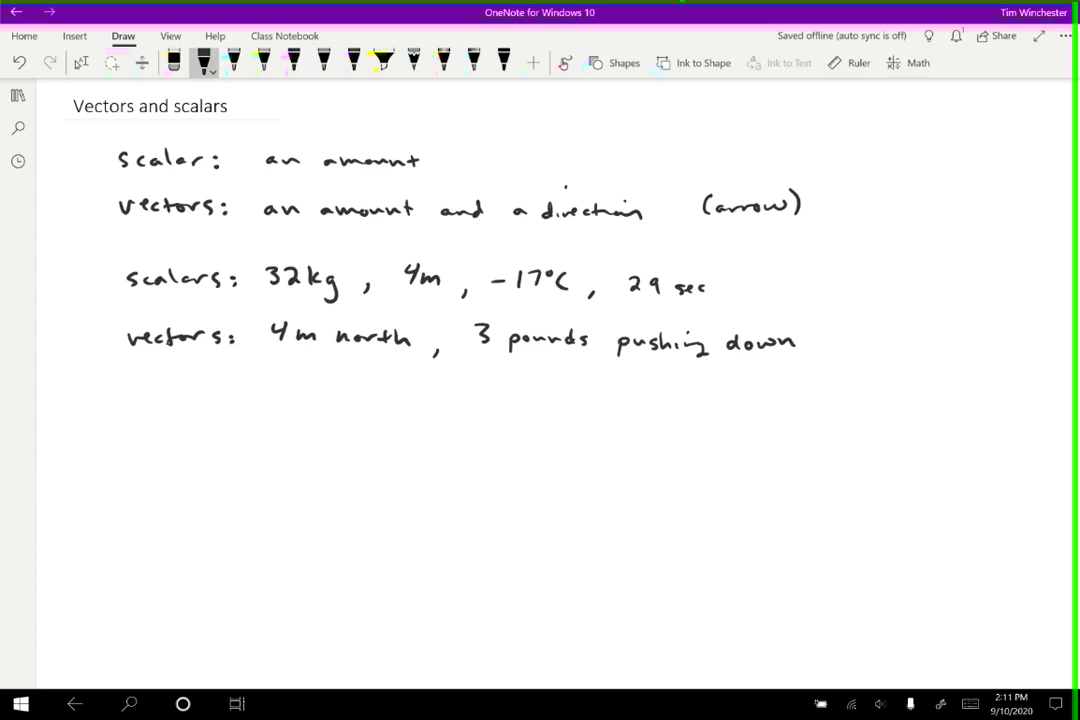
# Finish the vectors line with ', 25 m/s east'.
pyautogui.moveTo(816, 340)
pyautogui.mouseDown()
pyautogui.moveTo(812, 352)
pyautogui.moveTo(895, 340)
pyautogui.mouseUp()
pyautogui.moveTo(902, 332)
pyautogui.mouseDown()
pyautogui.moveTo(897, 348)
pyautogui.moveTo(940, 347)
pyautogui.mouseUp()
pyautogui.moveTo(955, 340); pyautogui.dragTo(977, 348)
pyautogui.moveTo(969, 339); pyautogui.dragTo(984, 339)
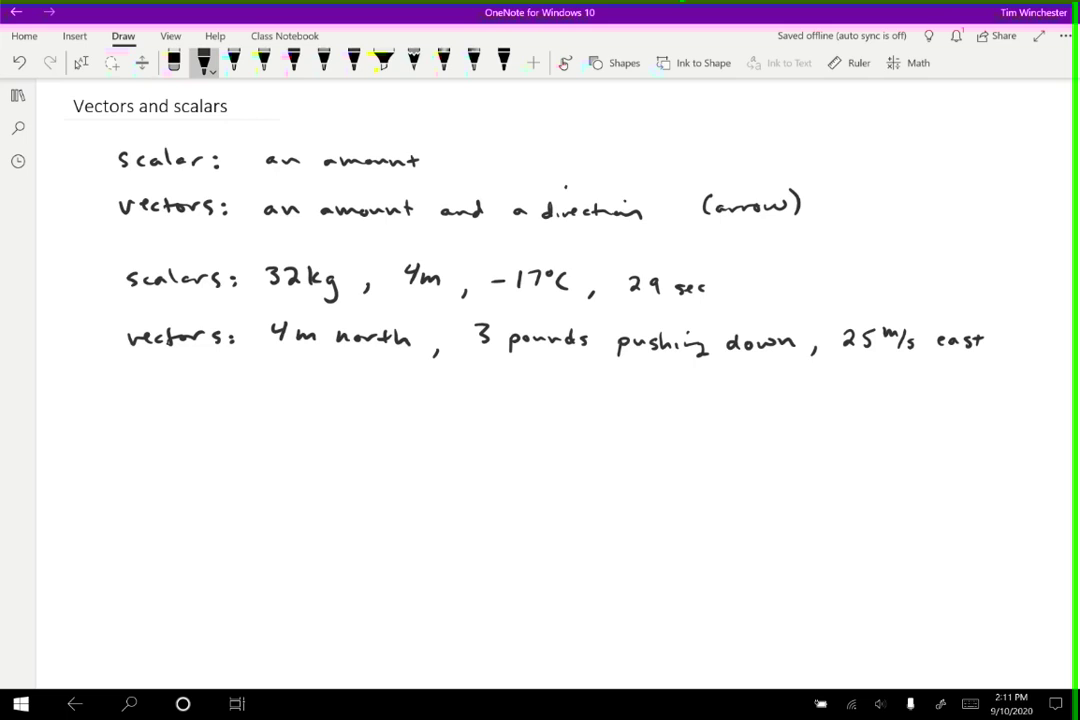
# Handwrite 'position: vector' followed by the symbols x⃗, x⃗ and r⃗.
pyautogui.moveTo(131, 405); pyautogui.dragTo(225, 414)
pyautogui.click(240, 421)
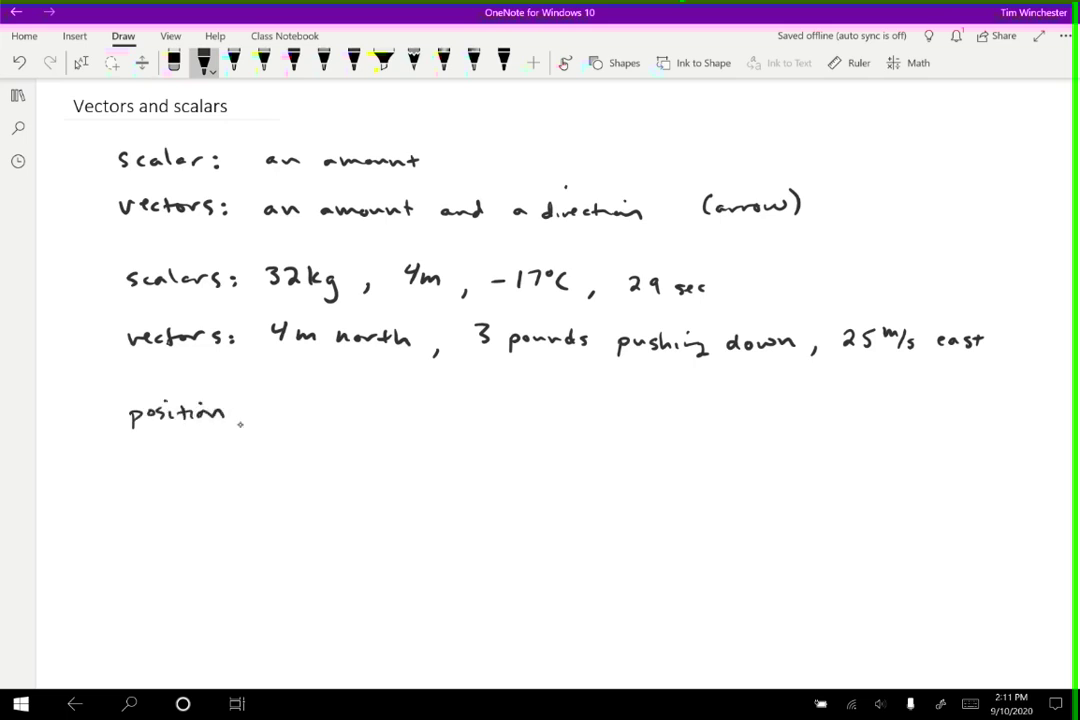
pyautogui.click(240, 411)
pyautogui.moveTo(270, 406)
pyautogui.mouseDown()
pyautogui.moveTo(274, 418)
pyautogui.moveTo(346, 412)
pyautogui.mouseUp()
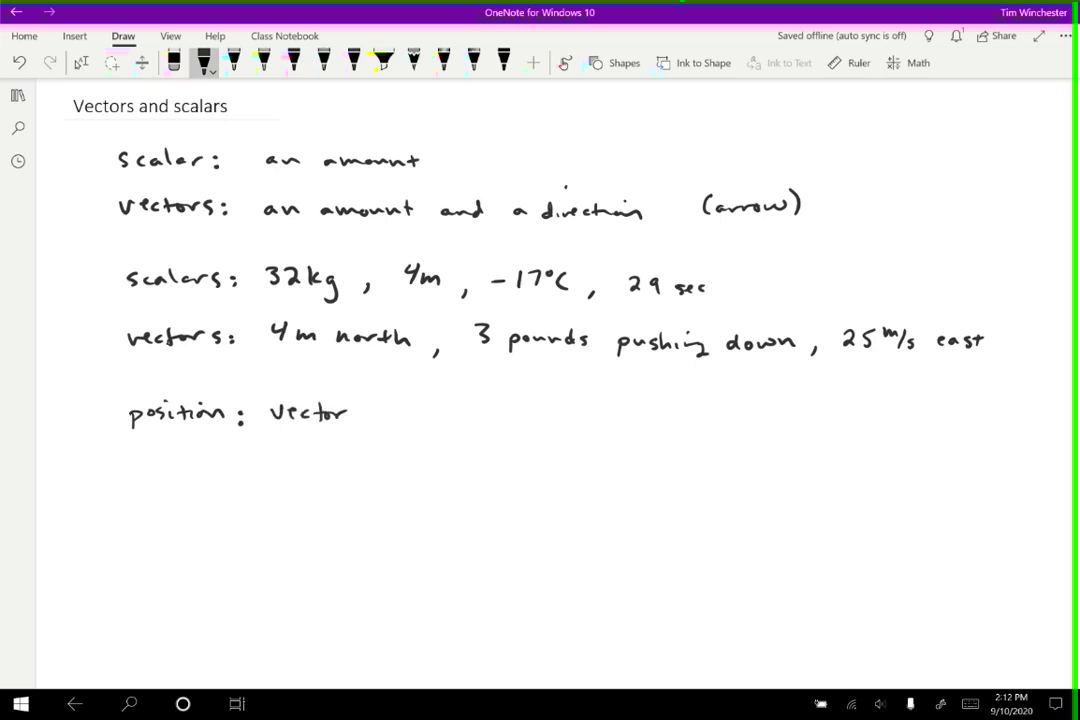
pyautogui.moveTo(392, 409); pyautogui.dragTo(404, 421)
pyautogui.moveTo(404, 409)
pyautogui.mouseDown()
pyautogui.moveTo(391, 421)
pyautogui.moveTo(406, 404)
pyautogui.mouseUp()
pyautogui.moveTo(437, 411); pyautogui.dragTo(451, 425)
pyautogui.moveTo(451, 411)
pyautogui.mouseDown()
pyautogui.moveTo(436, 425)
pyautogui.moveTo(454, 405)
pyautogui.mouseUp()
pyautogui.moveTo(489, 413); pyautogui.dragTo(505, 405)
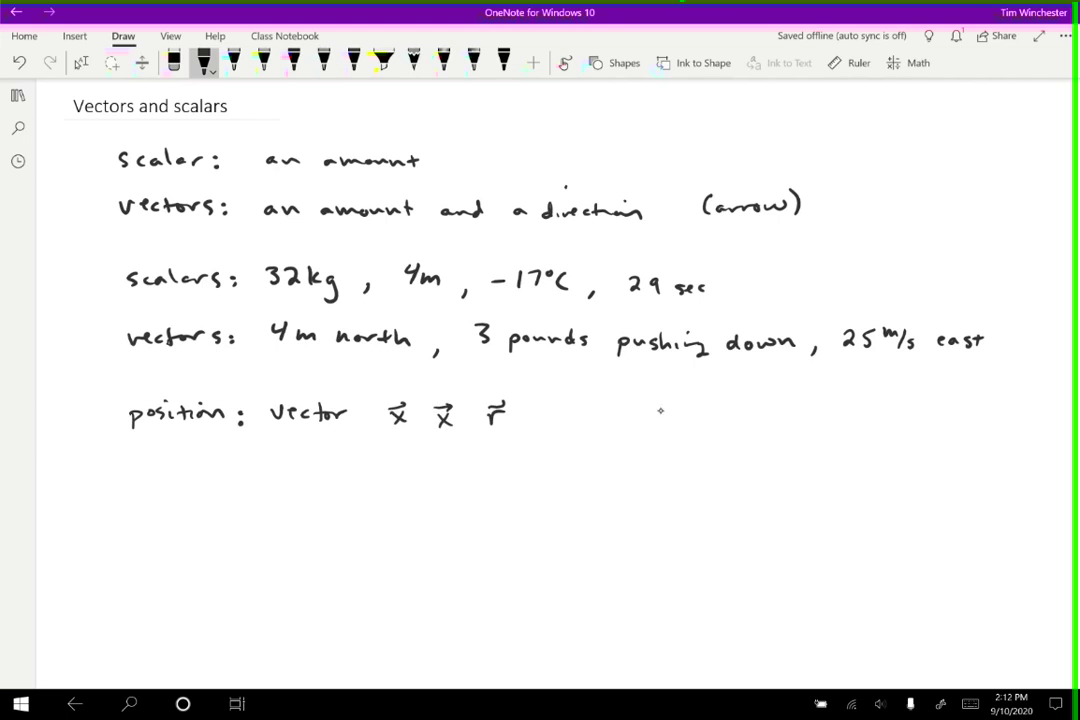
# Sketch coordinate axes with an arrow from the origin labelled 'you are here'.
pyautogui.moveTo(666, 385); pyautogui.dragTo(665, 479)
pyautogui.moveTo(612, 446); pyautogui.dragTo(756, 432)
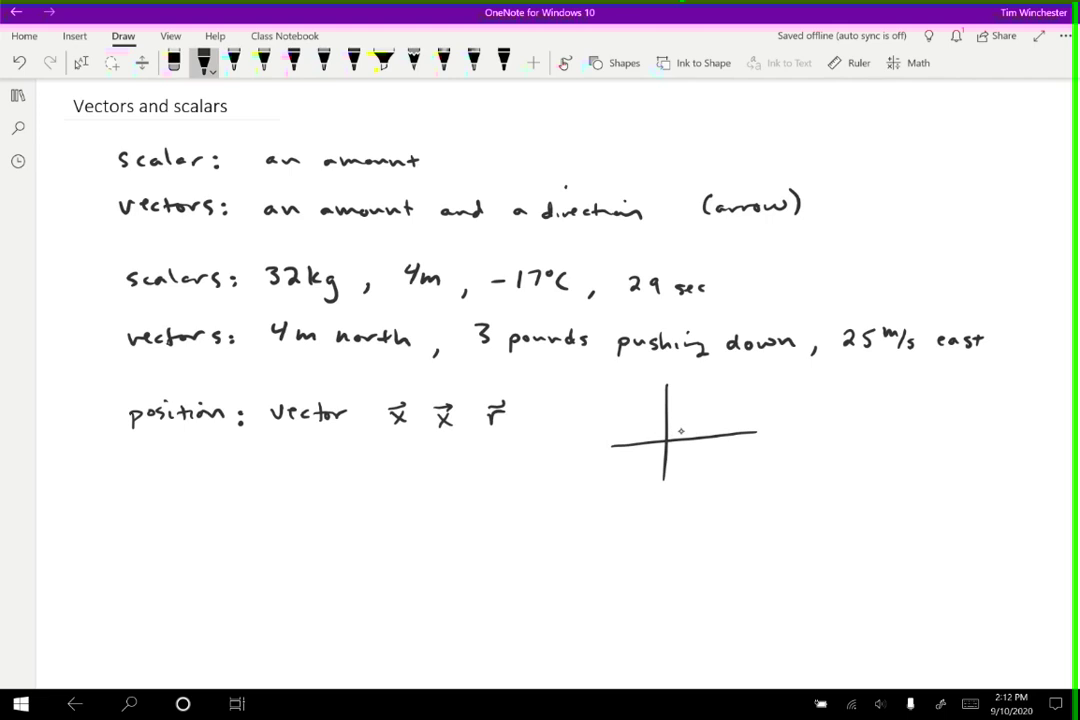
pyautogui.moveTo(666, 439)
pyautogui.mouseDown()
pyautogui.moveTo(742, 383)
pyautogui.moveTo(843, 388)
pyautogui.mouseUp()
pyautogui.moveTo(778, 400); pyautogui.dragTo(797, 411)
pyautogui.moveTo(800, 407); pyautogui.dragTo(821, 406)
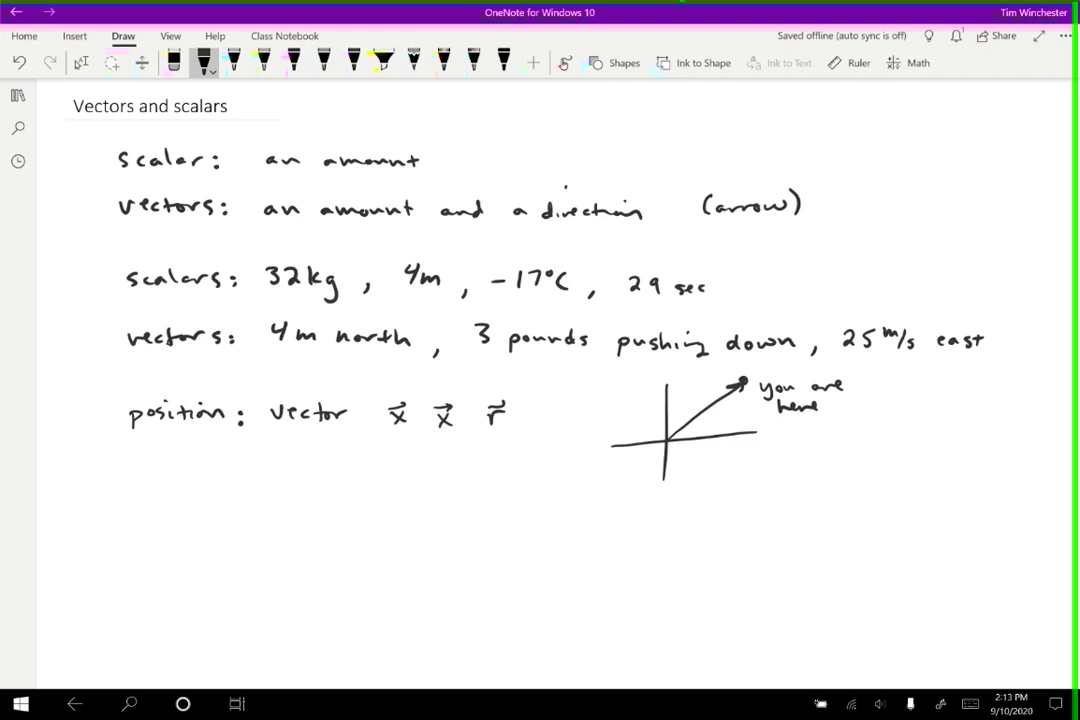
# Handwrite 'displacement: vector' on a new line below position.
pyautogui.moveTo(138, 456)
pyautogui.mouseDown()
pyautogui.moveTo(131, 462)
pyautogui.moveTo(146, 468)
pyautogui.mouseUp()
pyautogui.moveTo(157, 458); pyautogui.dragTo(150, 468)
pyautogui.moveTo(162, 459)
pyautogui.mouseDown()
pyautogui.moveTo(164, 478)
pyautogui.moveTo(190, 468)
pyautogui.mouseUp()
pyautogui.moveTo(199, 460); pyautogui.dragTo(264, 468)
pyautogui.moveTo(256, 457)
pyautogui.mouseDown()
pyautogui.moveTo(313, 456)
pyautogui.moveTo(327, 467)
pyautogui.mouseUp()
pyautogui.click(288, 466)
pyautogui.click(288, 455)
pyautogui.moveTo(337, 459); pyautogui.dragTo(336, 467)
pyautogui.moveTo(349, 450)
pyautogui.mouseDown()
pyautogui.moveTo(350, 468)
pyautogui.moveTo(357, 456)
pyautogui.mouseUp()
pyautogui.moveTo(366, 459); pyautogui.dragTo(364, 459)
pyautogui.moveTo(371, 467); pyautogui.dragTo(383, 458)
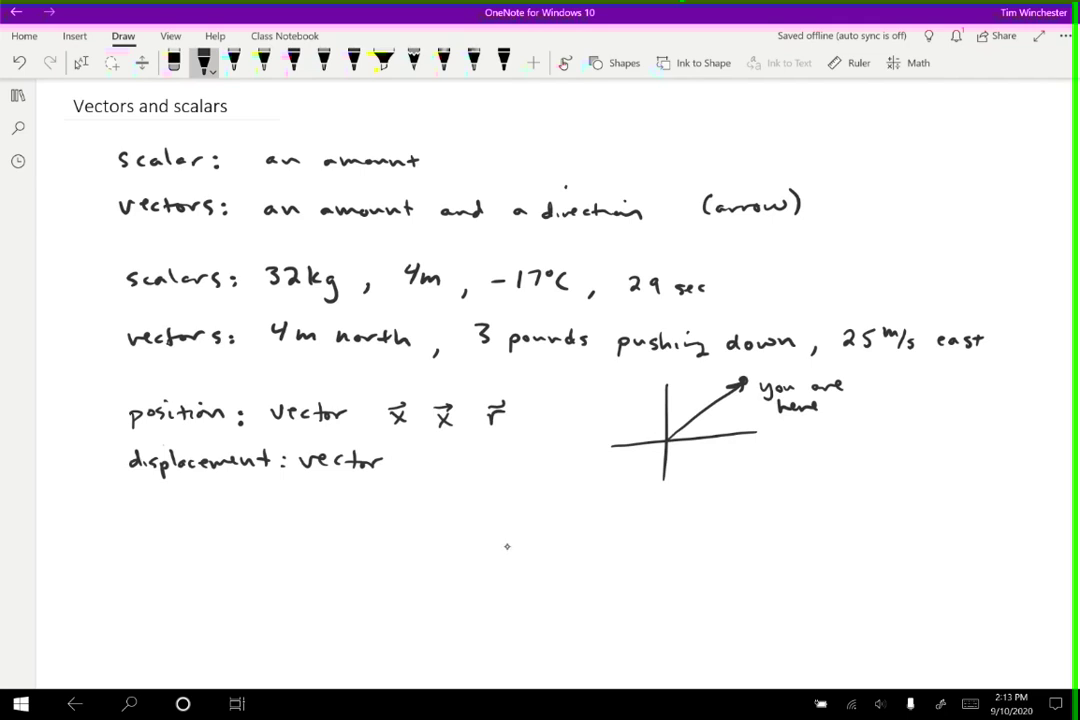
# Sketch a diagonal arrow labelled 'start here' and 'end here', and write the symbol Δx⃗.
pyautogui.moveTo(503, 550)
pyautogui.mouseDown()
pyautogui.moveTo(597, 478)
pyautogui.moveTo(597, 488)
pyautogui.mouseUp()
pyautogui.moveTo(514, 562)
pyautogui.mouseDown()
pyautogui.moveTo(507, 570)
pyautogui.moveTo(546, 569)
pyautogui.mouseUp()
pyautogui.moveTo(552, 556)
pyautogui.mouseDown()
pyautogui.moveTo(554, 569)
pyautogui.moveTo(613, 566)
pyautogui.mouseUp()
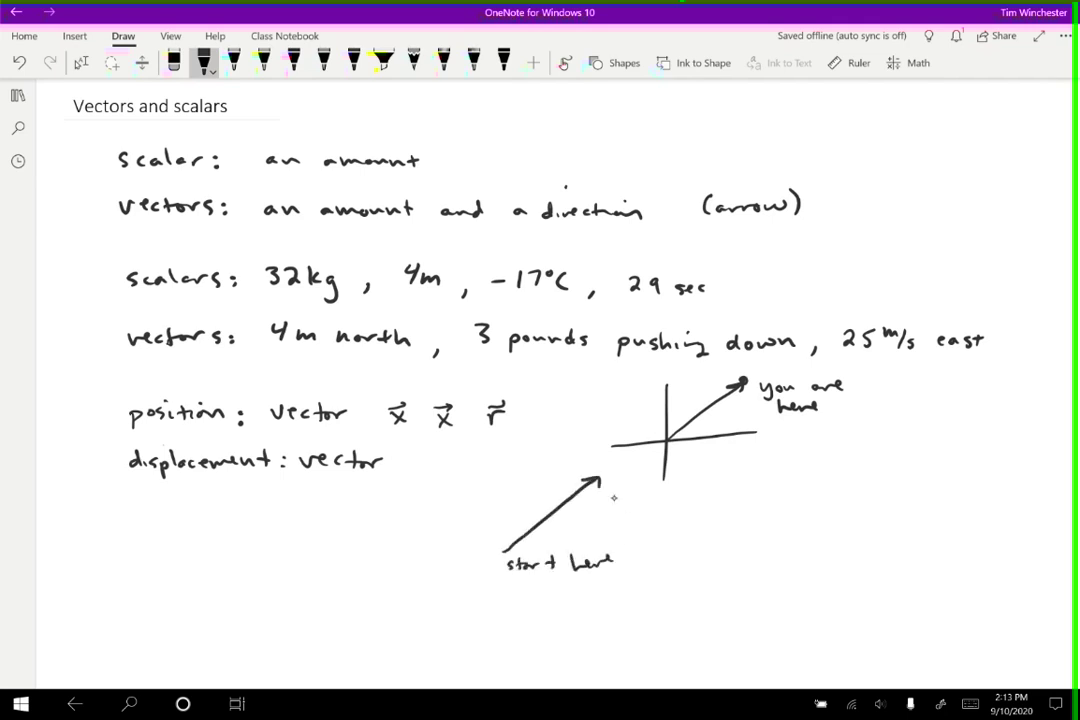
pyautogui.moveTo(612, 490); pyautogui.dragTo(719, 492)
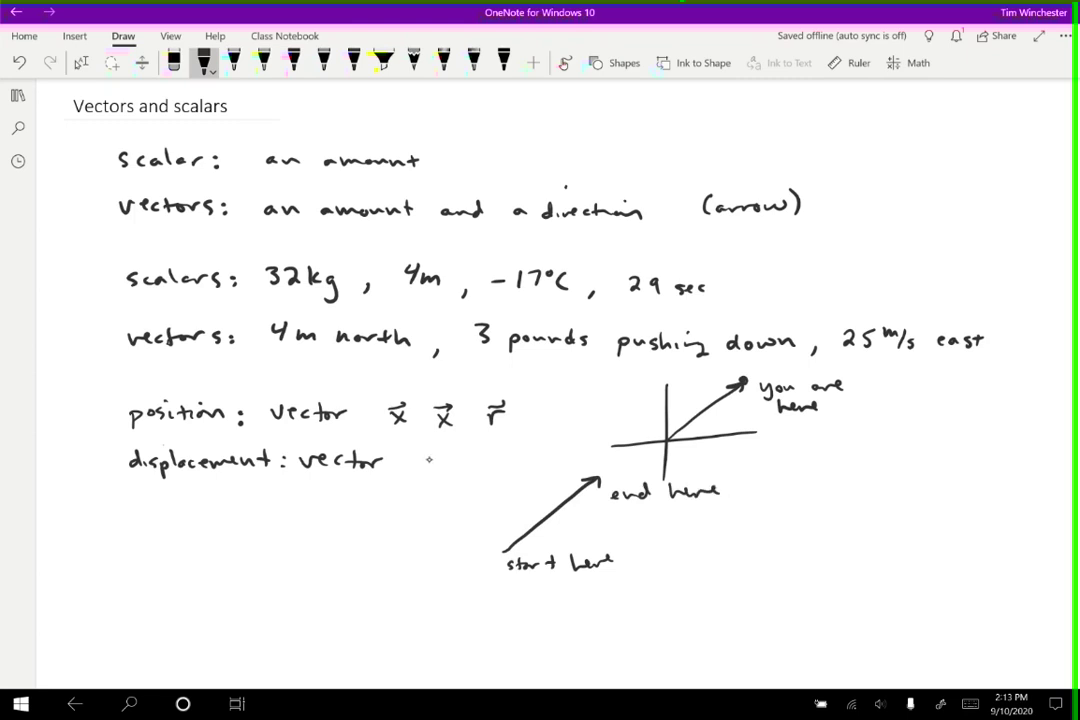
pyautogui.moveTo(427, 456)
pyautogui.mouseDown()
pyautogui.moveTo(434, 468)
pyautogui.moveTo(458, 467)
pyautogui.moveTo(458, 448)
pyautogui.mouseUp()
# Handwrite 'distance: scalar' with the magnitude notation |Δx⃗|.
pyautogui.moveTo(134, 499)
pyautogui.mouseDown()
pyautogui.moveTo(126, 512)
pyautogui.moveTo(139, 512)
pyautogui.mouseUp()
pyautogui.moveTo(158, 504); pyautogui.dragTo(151, 512)
pyautogui.moveTo(168, 503)
pyautogui.mouseDown()
pyautogui.moveTo(221, 507)
pyautogui.moveTo(183, 497)
pyautogui.moveTo(253, 510)
pyautogui.mouseUp()
pyautogui.moveTo(272, 502); pyautogui.dragTo(287, 511)
pyautogui.moveTo(295, 494); pyautogui.dragTo(295, 511)
pyautogui.moveTo(311, 503); pyautogui.dragTo(337, 502)
pyautogui.moveTo(236, 506); pyautogui.dragTo(237, 507)
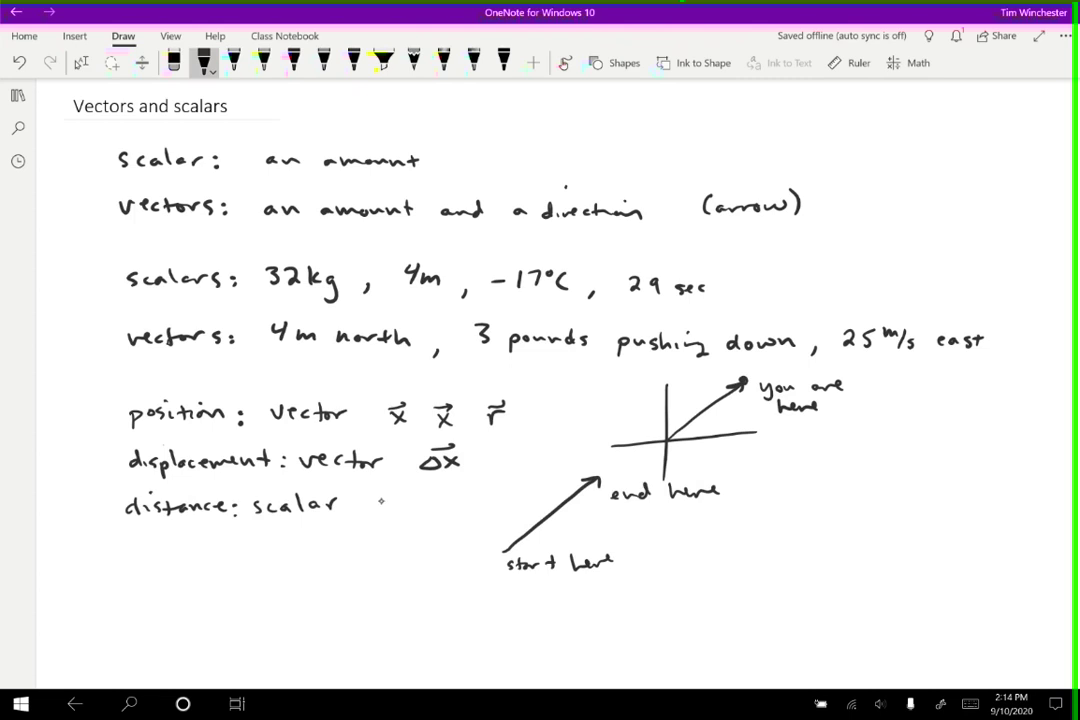
pyautogui.moveTo(380, 488); pyautogui.dragTo(380, 512)
pyautogui.moveTo(392, 505)
pyautogui.mouseDown()
pyautogui.moveTo(400, 493)
pyautogui.moveTo(421, 505)
pyautogui.moveTo(404, 506)
pyautogui.mouseUp()
pyautogui.moveTo(408, 495); pyautogui.dragTo(420, 508)
pyautogui.moveTo(420, 495)
pyautogui.mouseDown()
pyautogui.moveTo(408, 508)
pyautogui.moveTo(404, 488)
pyautogui.mouseUp()
pyautogui.moveTo(431, 488)
pyautogui.mouseDown()
pyautogui.moveTo(431, 510)
pyautogui.moveTo(405, 489)
pyautogui.mouseUp()
# Write 'path length scalar' with symbols s, l, d, then 'time scalar t' and 'time interval Δt'.
pyautogui.moveTo(130, 540)
pyautogui.mouseDown()
pyautogui.moveTo(160, 550)
pyautogui.moveTo(404, 540)
pyautogui.mouseUp()
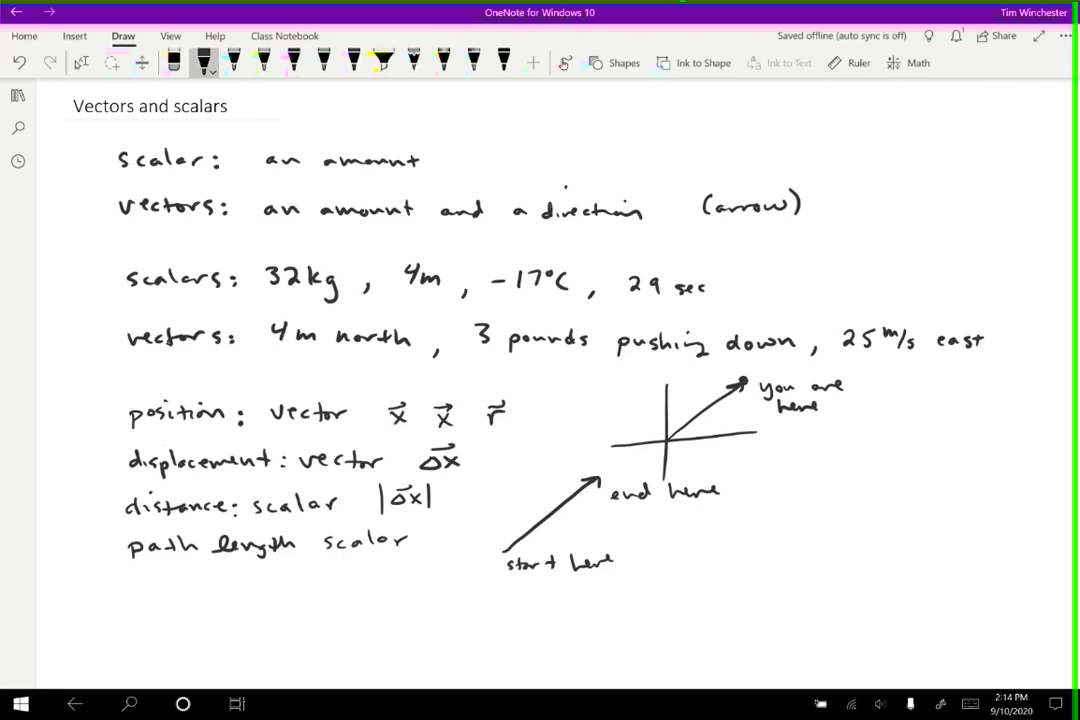
pyautogui.moveTo(258, 576)
pyautogui.mouseDown()
pyautogui.moveTo(250, 588)
pyautogui.moveTo(268, 590)
pyautogui.moveTo(302, 565)
pyautogui.moveTo(300, 584)
pyautogui.moveTo(349, 585)
pyautogui.mouseUp()
pyautogui.moveTo(126, 596)
pyautogui.mouseDown()
pyautogui.moveTo(190, 606)
pyautogui.moveTo(152, 592)
pyautogui.moveTo(268, 609)
pyautogui.moveTo(337, 602)
pyautogui.mouseUp()
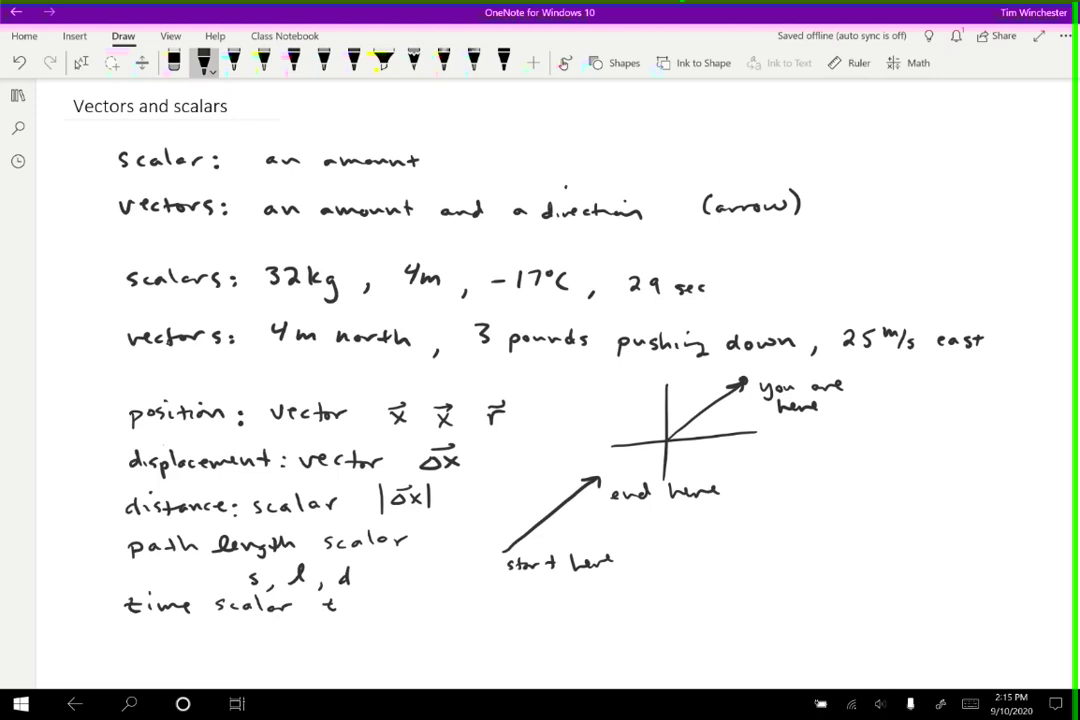
pyautogui.moveTo(128, 630)
pyautogui.mouseDown()
pyautogui.moveTo(129, 645)
pyautogui.moveTo(372, 636)
pyautogui.mouseUp()
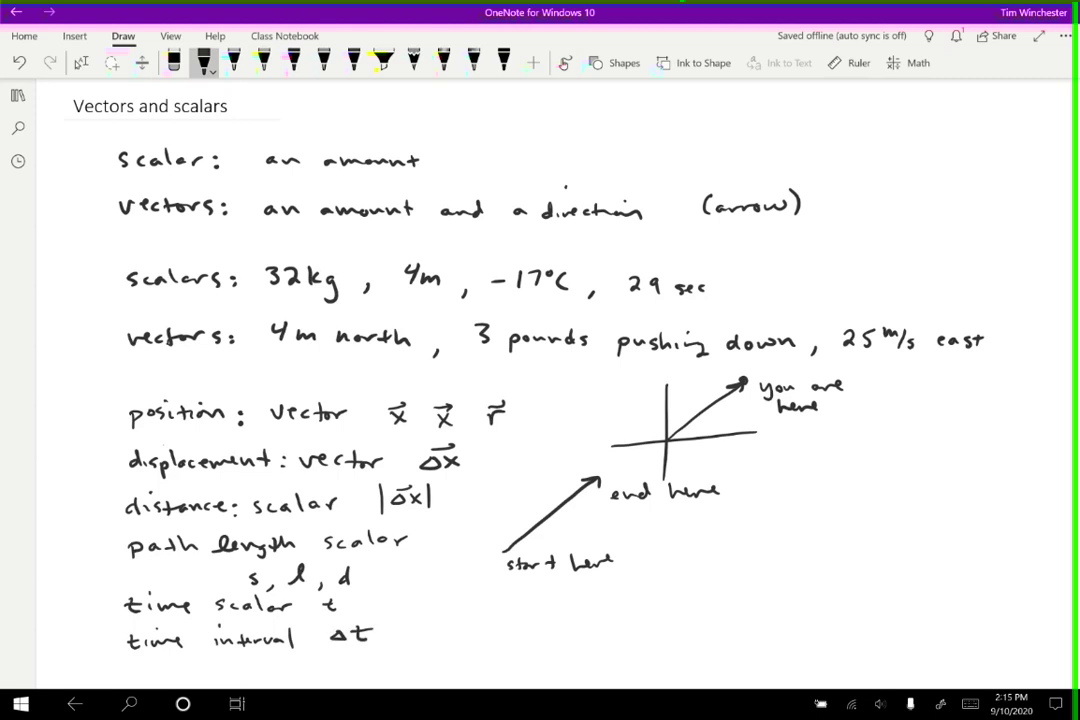